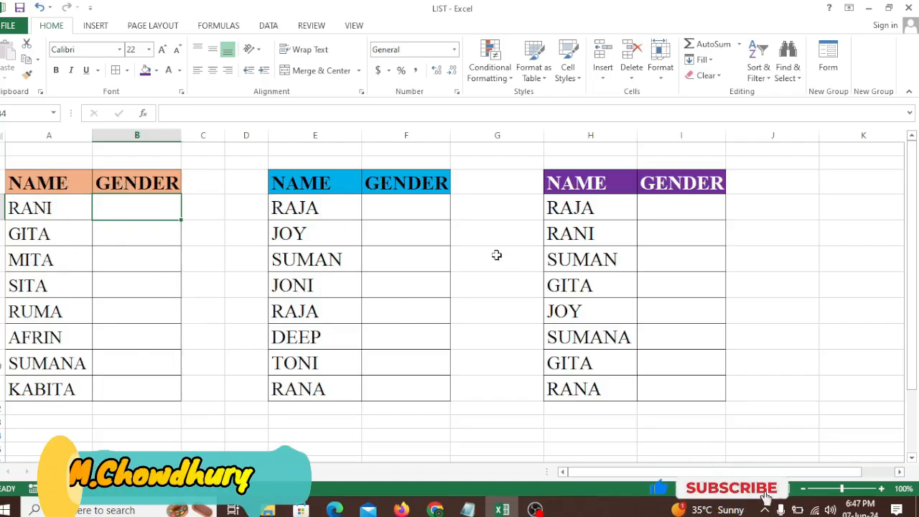
# Review the NAME entries and GENDER columns of the orange, blue and purple tables
pyautogui.click(28, 207)
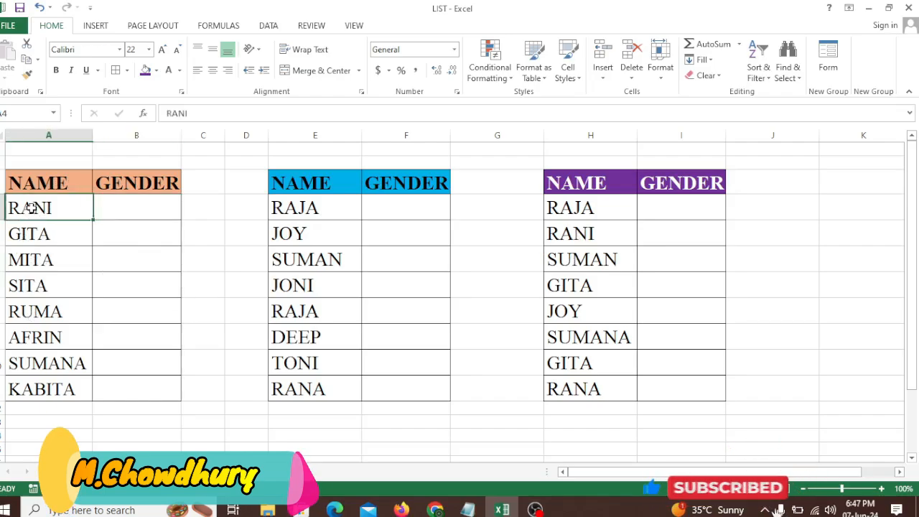
pyautogui.click(41, 234)
pyautogui.click(52, 263)
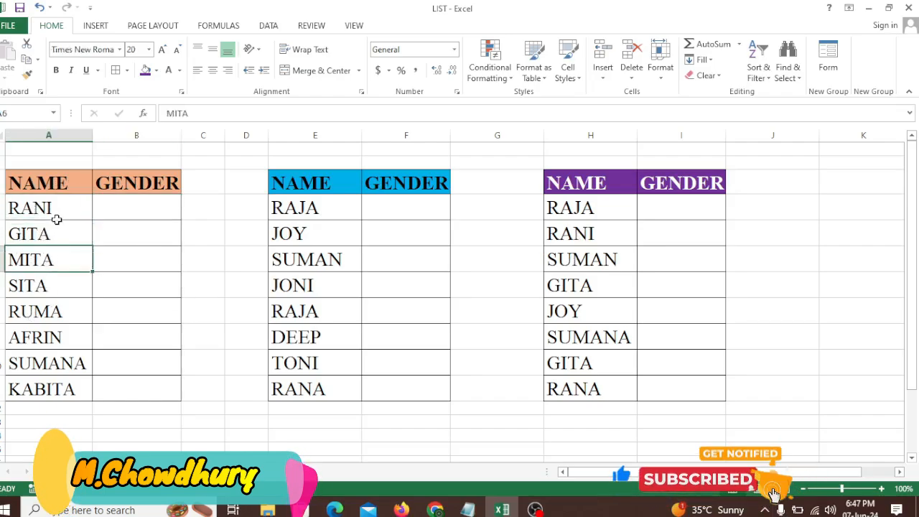
pyautogui.click(58, 209)
pyautogui.click(55, 237)
pyautogui.click(56, 264)
pyautogui.click(50, 307)
pyautogui.click(47, 333)
pyautogui.click(307, 223)
pyautogui.click(322, 206)
pyautogui.click(377, 206)
pyautogui.click(354, 232)
pyautogui.click(352, 258)
pyautogui.click(337, 291)
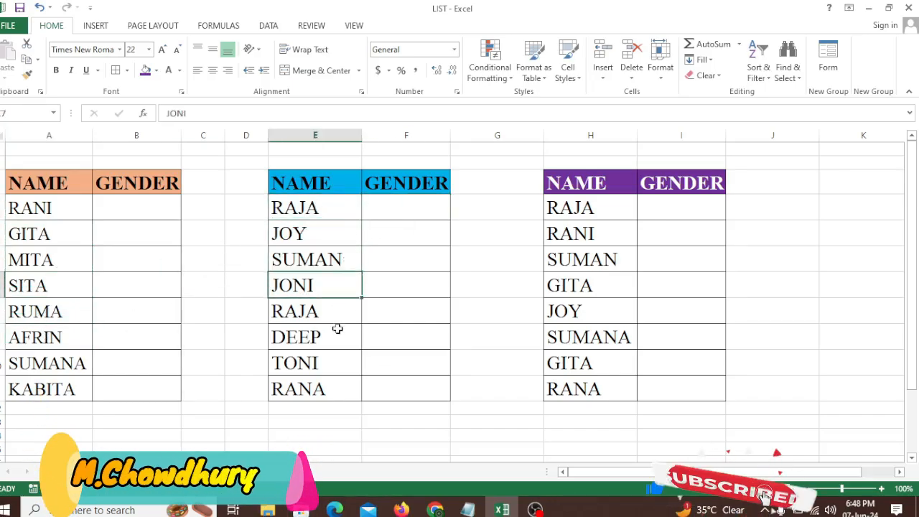
pyautogui.click(689, 205)
pyautogui.click(589, 209)
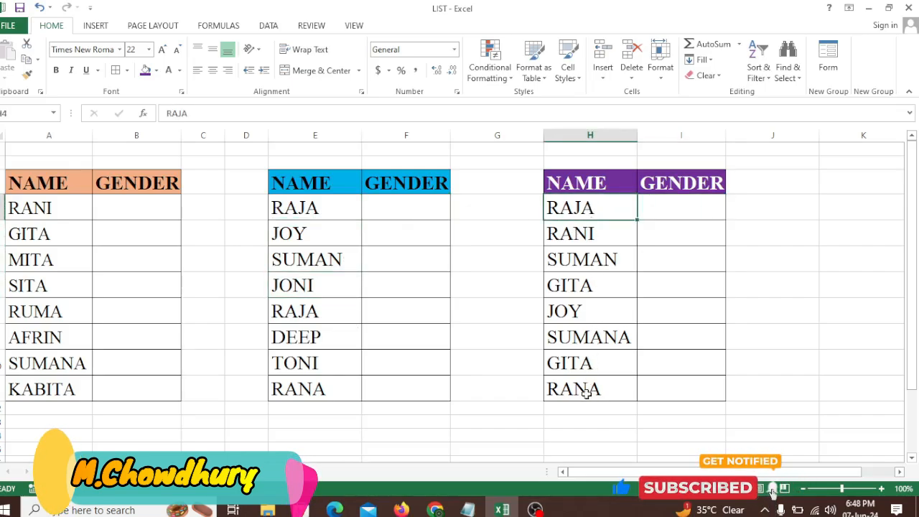
pyautogui.click(124, 206)
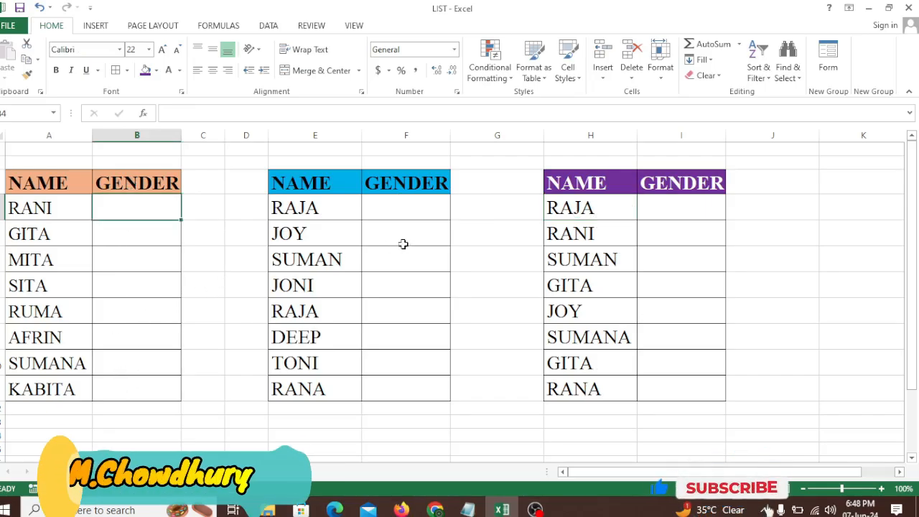
pyautogui.click(402, 212)
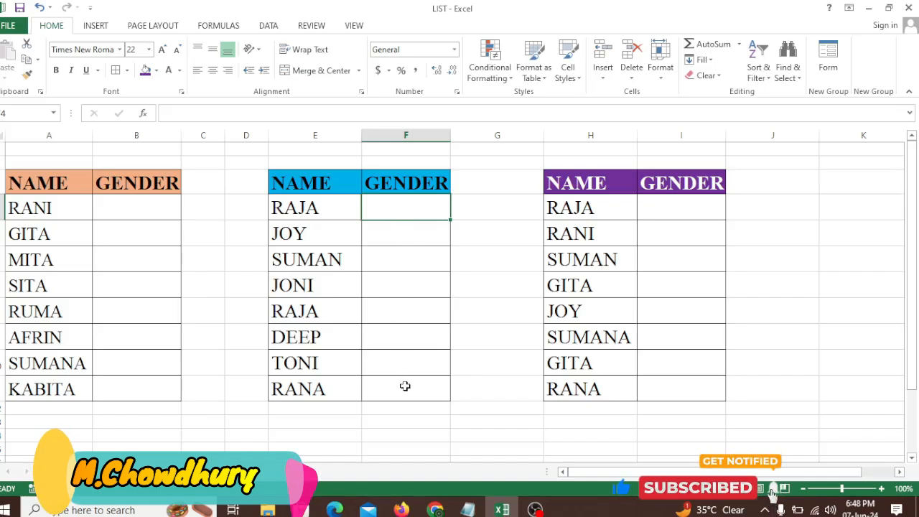
pyautogui.click(688, 207)
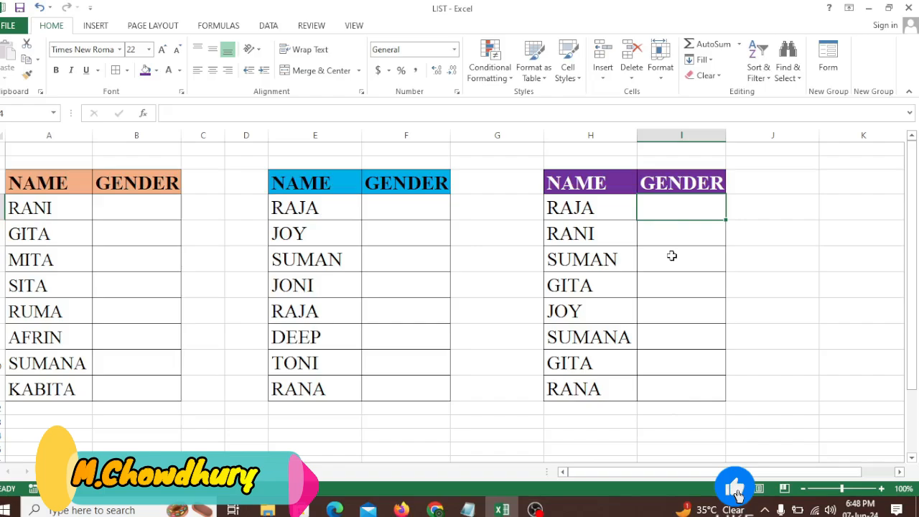
# Enter FEMALE in cell B4, the first GENDER cell of the orange table
pyautogui.click(126, 209)
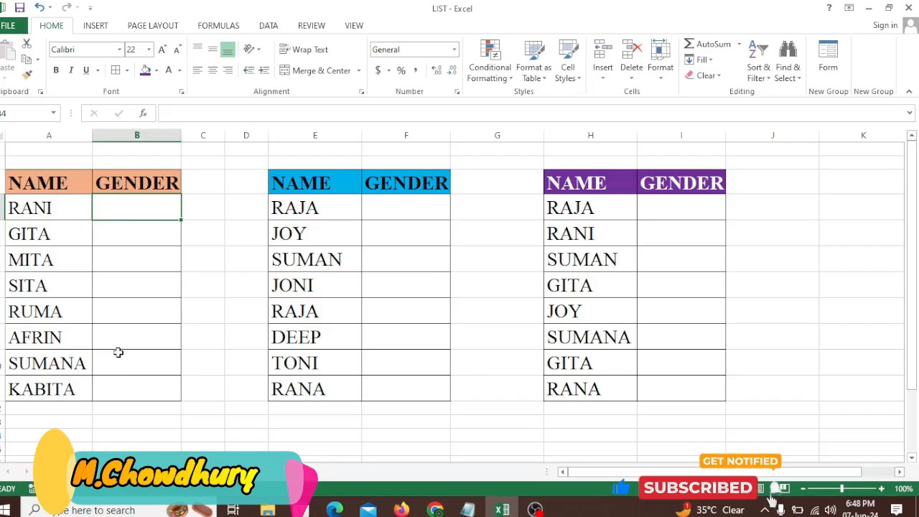
pyautogui.write('FE')
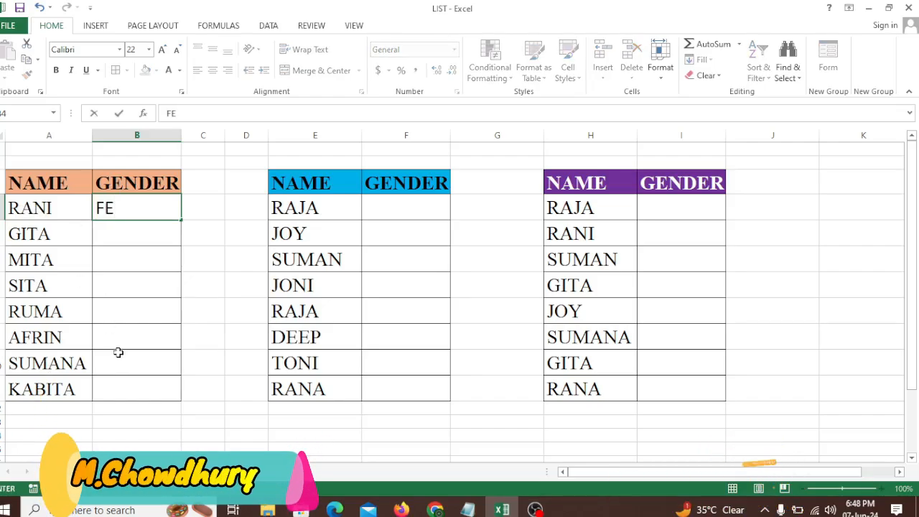
pyautogui.write('MALE')
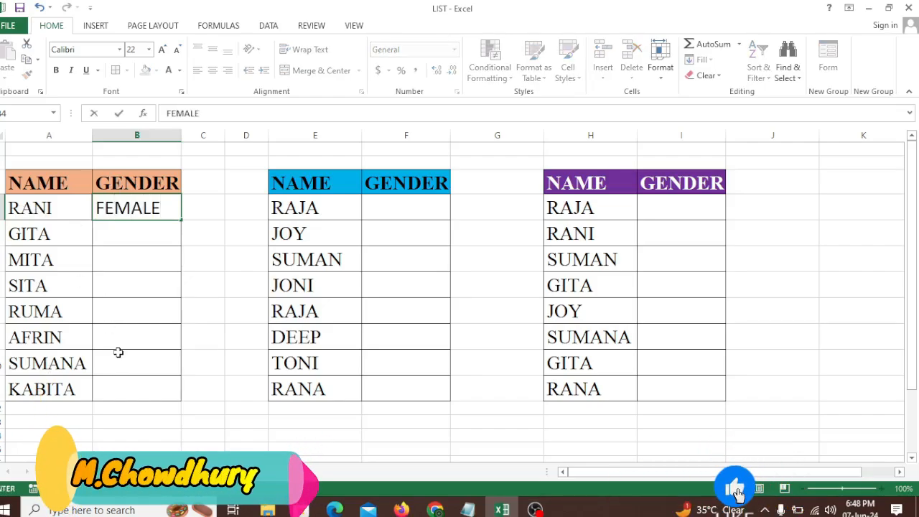
pyautogui.press('Return')
pyautogui.click(142, 207)
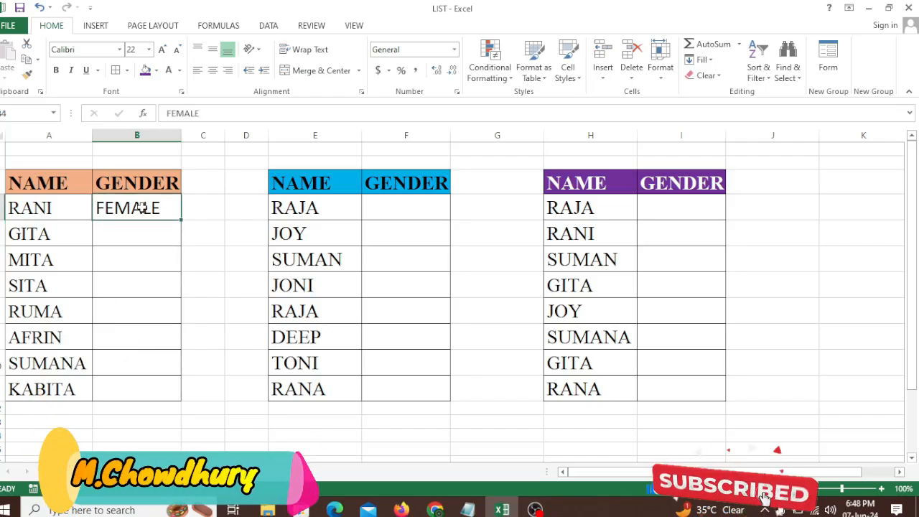
pyautogui.hotkey('ctrl', 'd')
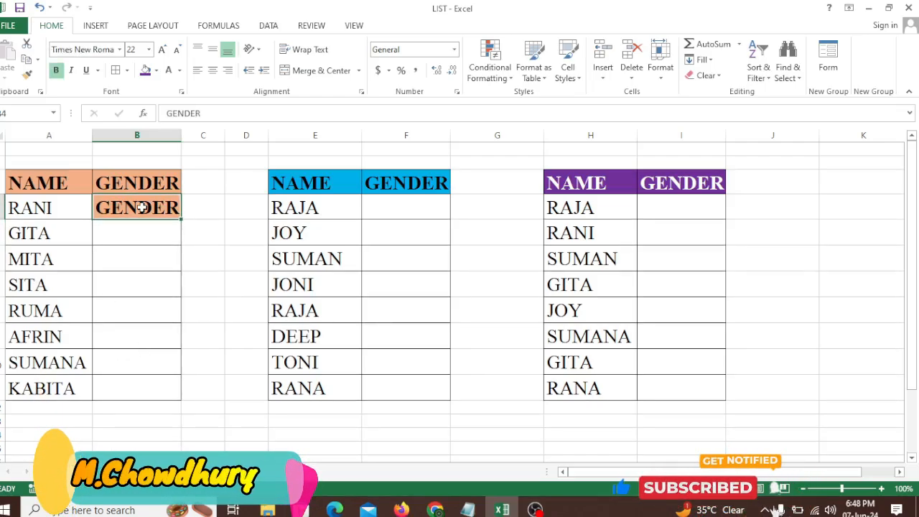
pyautogui.hotkey('ctrl', 'z')
# Fill FEMALE down from B4 through B11 in the orange table's GENDER column
pyautogui.moveTo(142, 227); pyautogui.dragTo(131, 390)
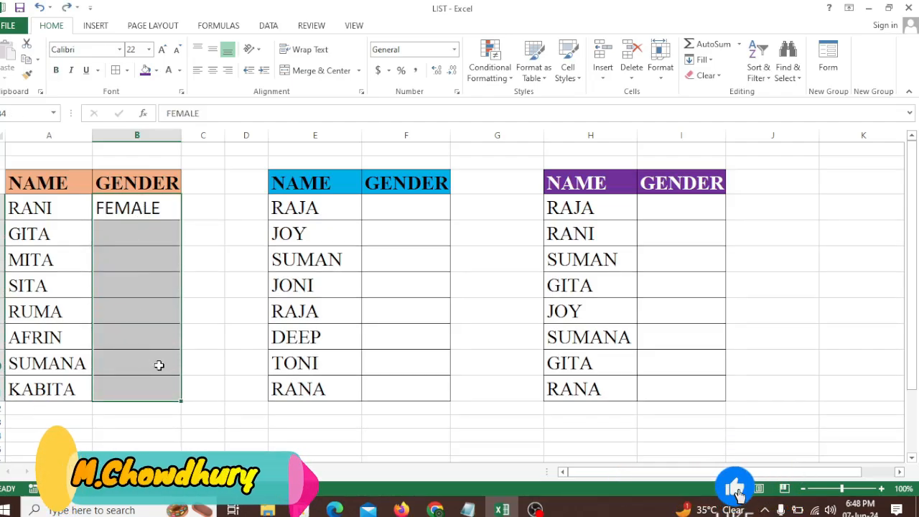
pyautogui.hotkey('ctrl', 'd')
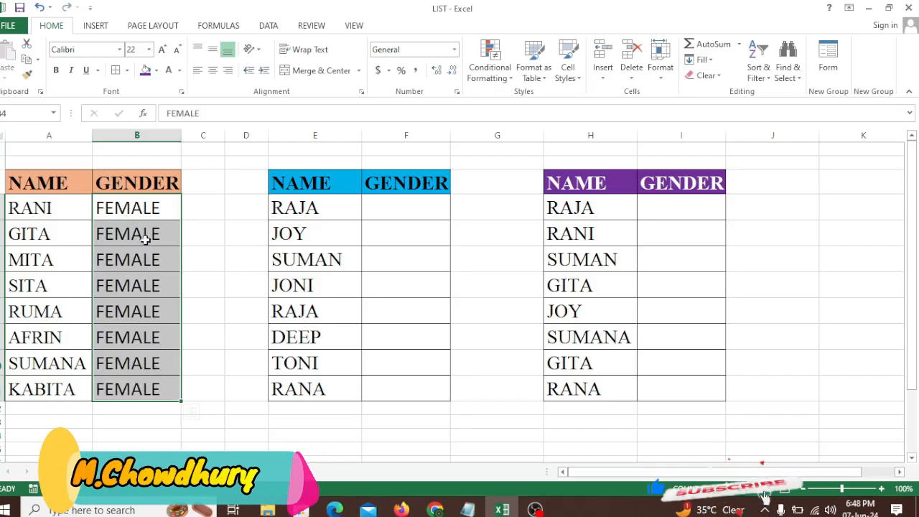
pyautogui.click(150, 213)
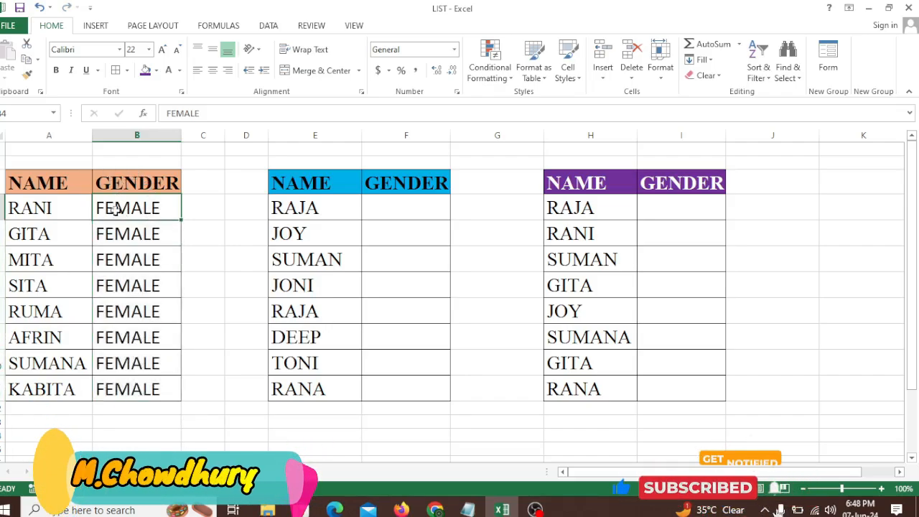
# Enter MALE in cell F4 and fill it down through F11 in the blue table's GENDER column
pyautogui.click(395, 210)
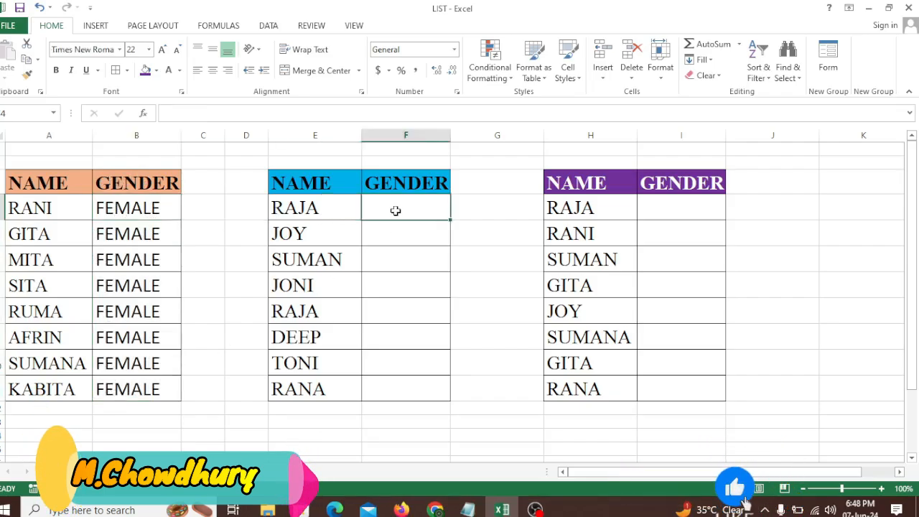
pyautogui.write('MALE')
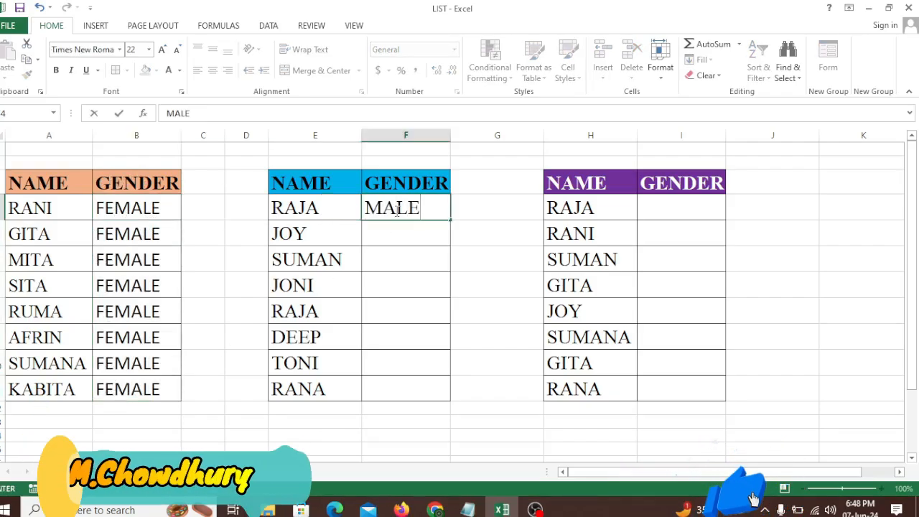
pyautogui.press('Return')
pyautogui.moveTo(395, 210); pyautogui.dragTo(398, 394)
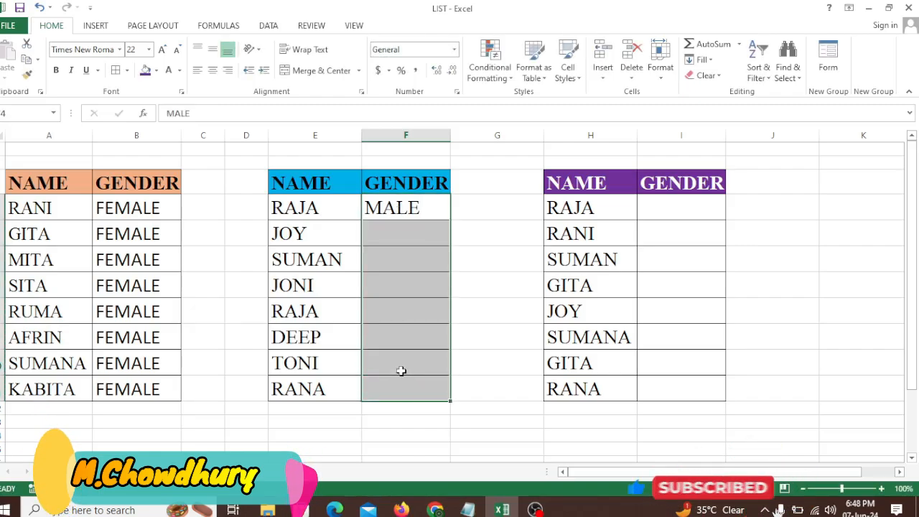
pyautogui.hotkey('ctrl', 'd')
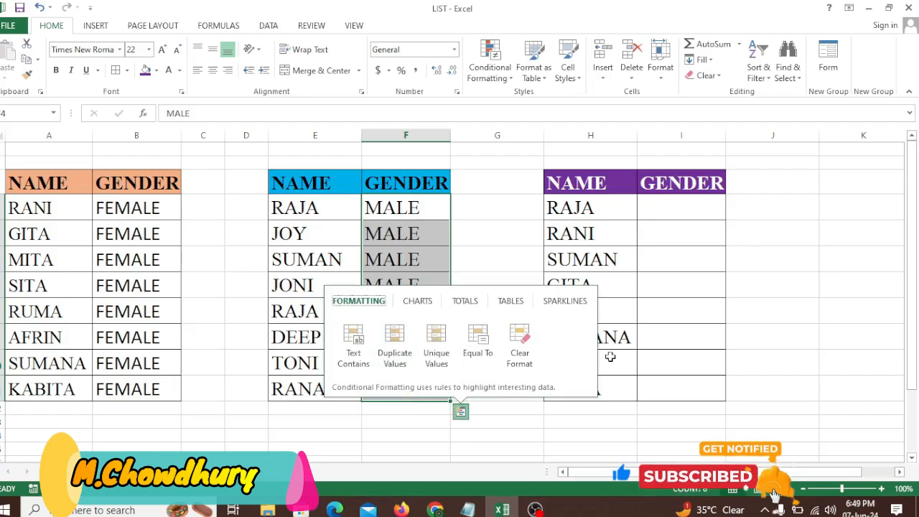
pyautogui.click(490, 213)
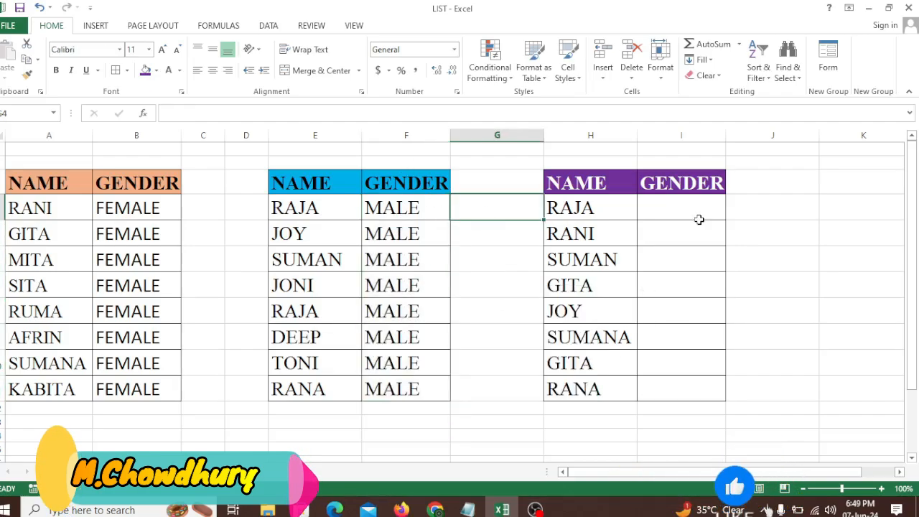
# Start a data validation rule for the purple table's GENDER cells I4:I11 that allows a List
pyautogui.click(679, 213)
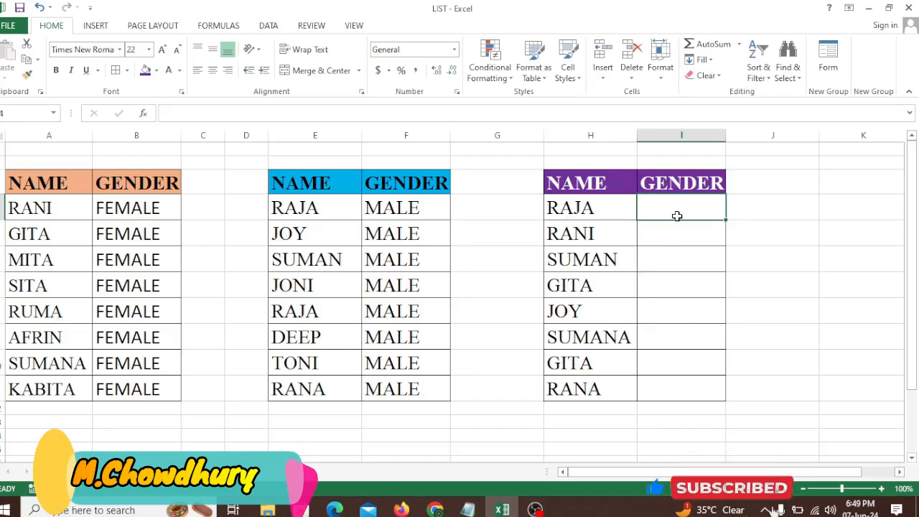
pyautogui.moveTo(677, 211); pyautogui.dragTo(672, 390)
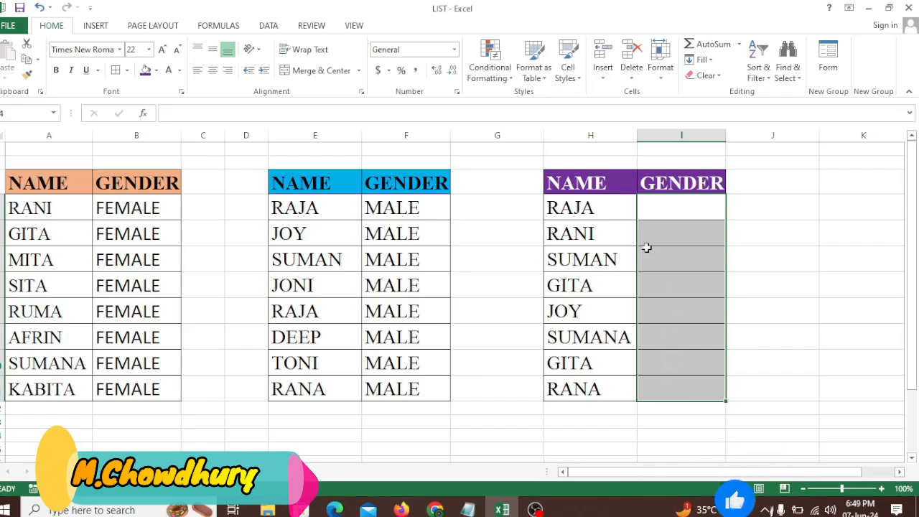
pyautogui.click(270, 27)
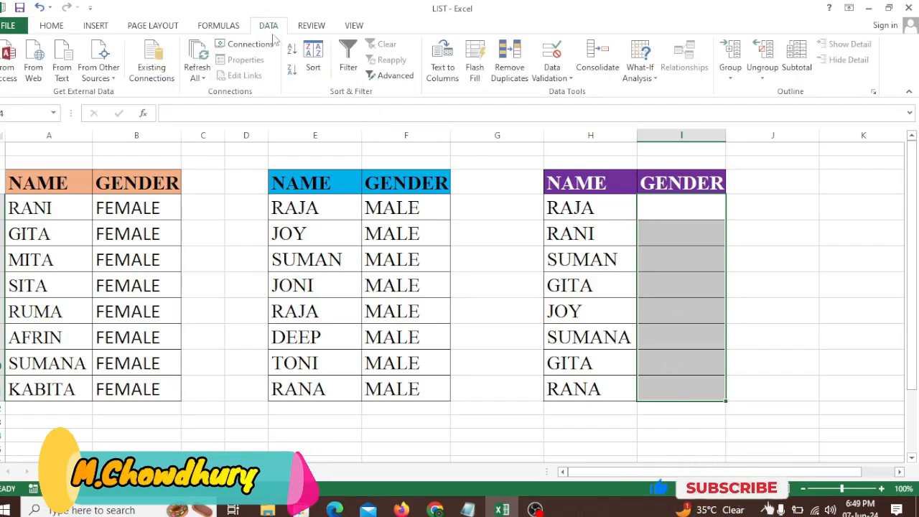
pyautogui.click(559, 81)
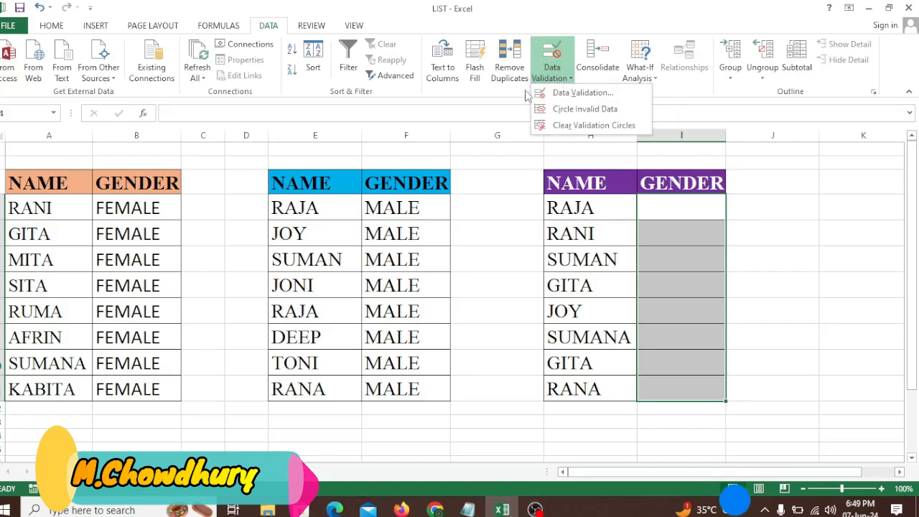
pyautogui.click(576, 93)
pyautogui.moveTo(543, 169); pyautogui.dragTo(401, 142)
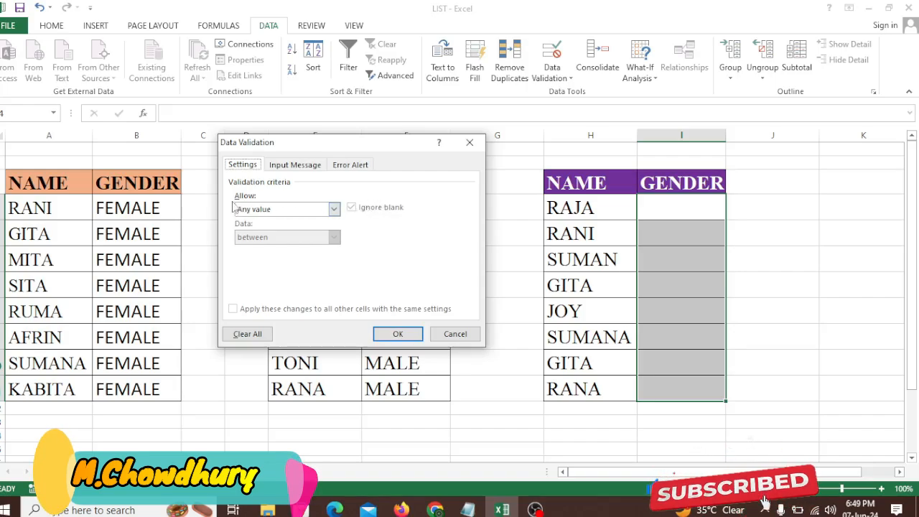
pyautogui.click(333, 209)
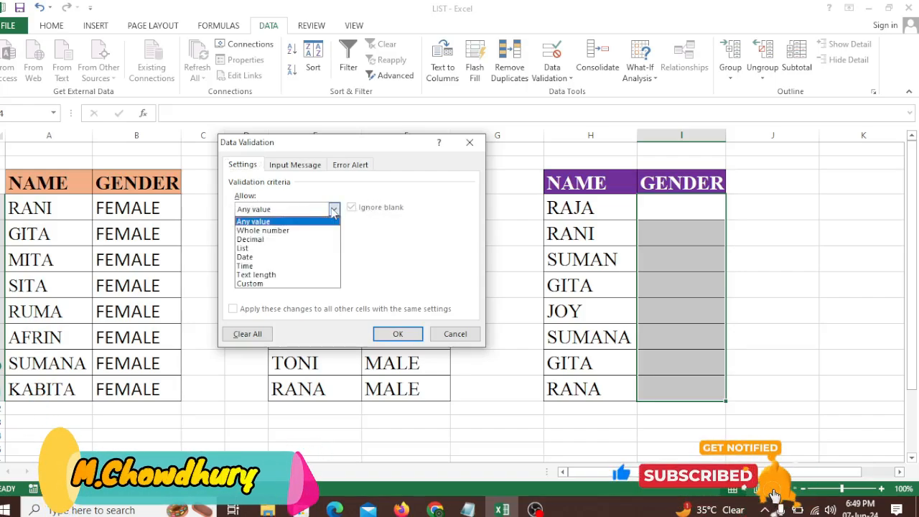
pyautogui.click(248, 248)
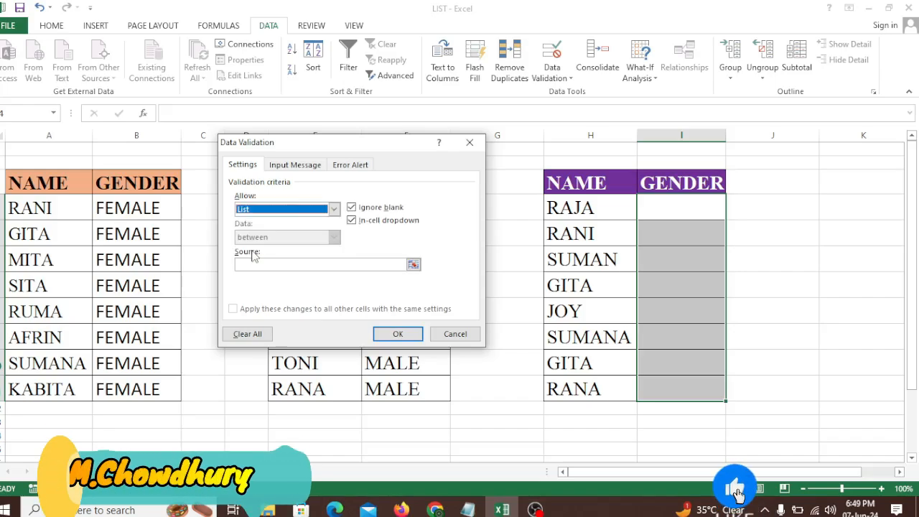
# Set the validation list's source to MALE,FEMALE and apply the rule
pyautogui.click(249, 266)
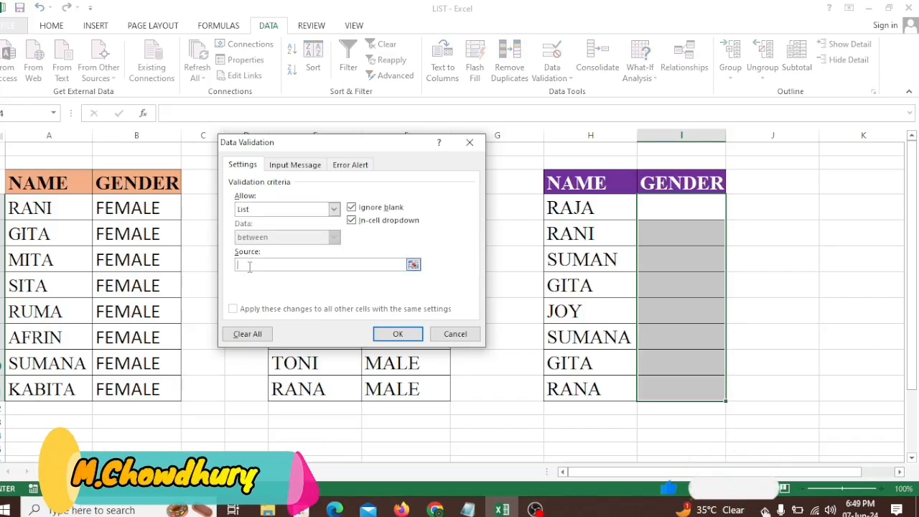
pyautogui.write('MA')
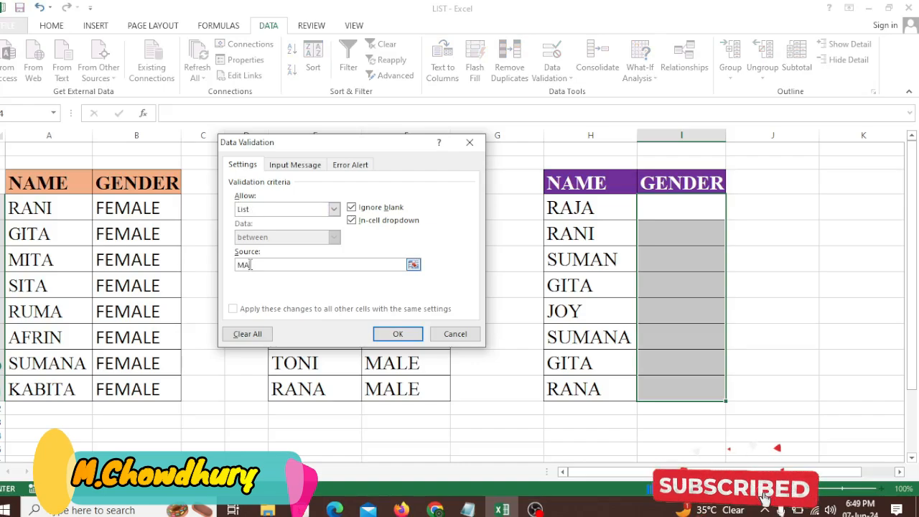
pyautogui.write('LE')
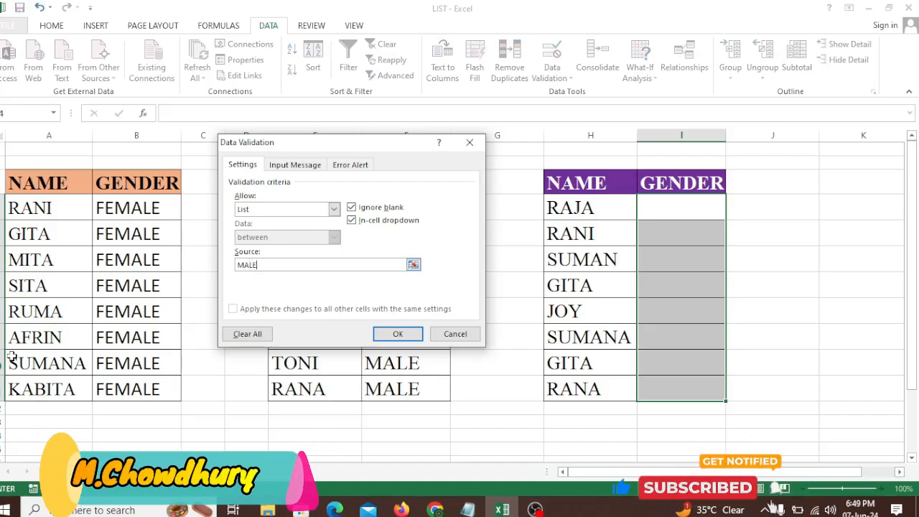
pyautogui.write(',FE')
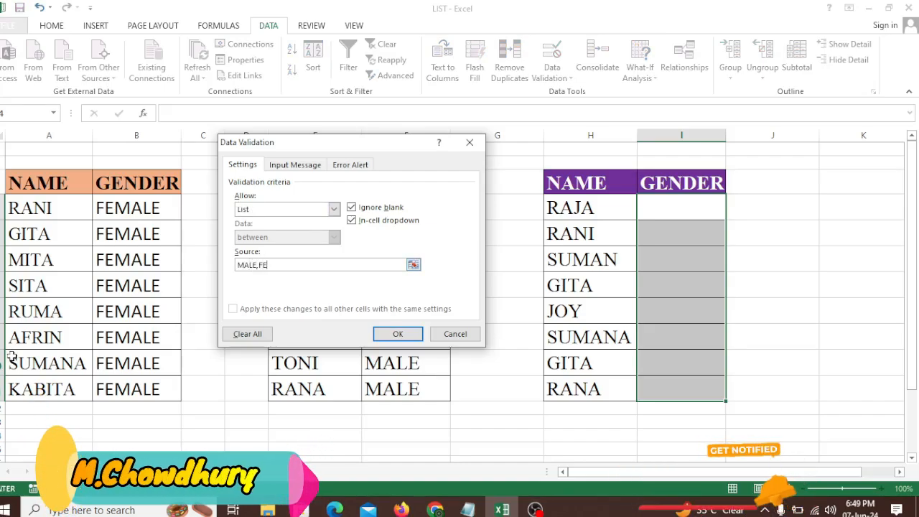
pyautogui.write('MALE')
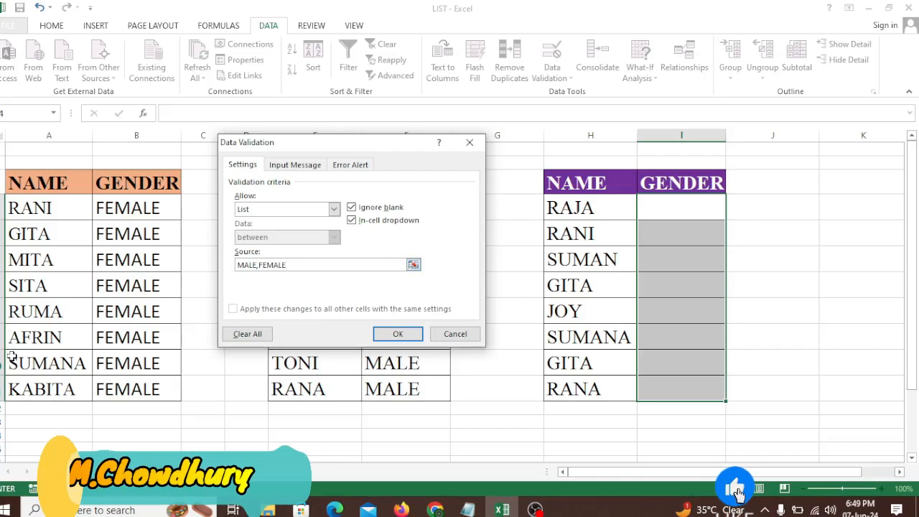
pyautogui.click(402, 335)
# Check each GENDER cell from I4 to I11 in the purple table for an in-cell drop-down
pyautogui.click(696, 225)
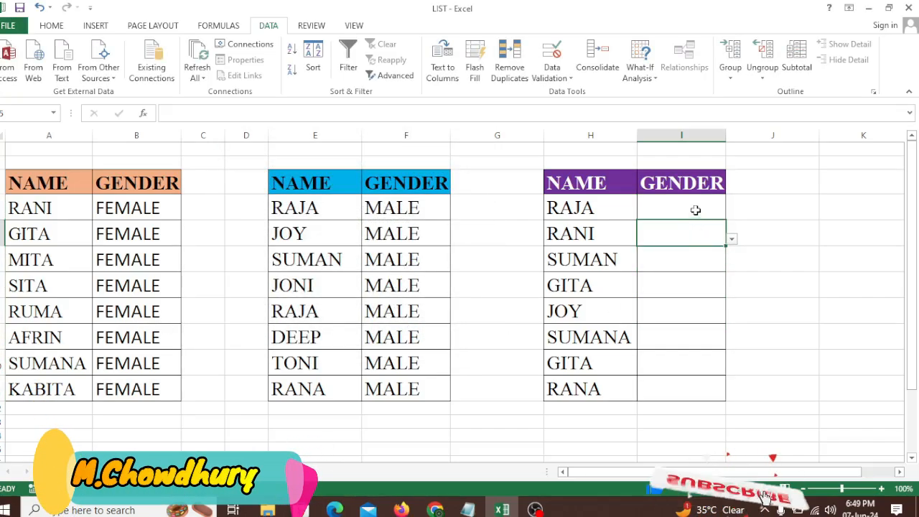
pyautogui.click(697, 207)
pyautogui.click(731, 215)
pyautogui.click(701, 208)
pyautogui.click(702, 239)
pyautogui.click(700, 259)
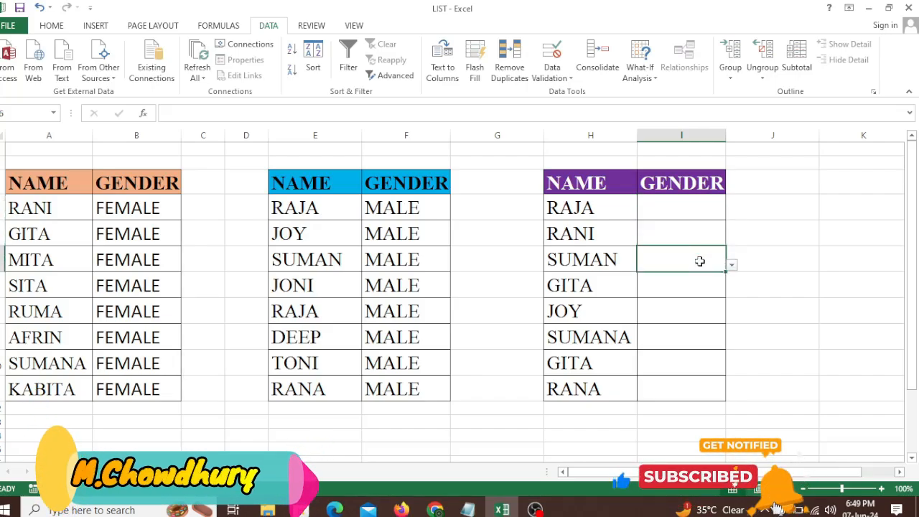
pyautogui.click(699, 287)
pyautogui.click(704, 311)
pyautogui.click(702, 339)
pyautogui.click(700, 364)
pyautogui.click(691, 390)
# Choose FEMALE from the in-cell list for the first GENDER cell, I4, of the purple table
pyautogui.click(670, 208)
pyautogui.click(732, 214)
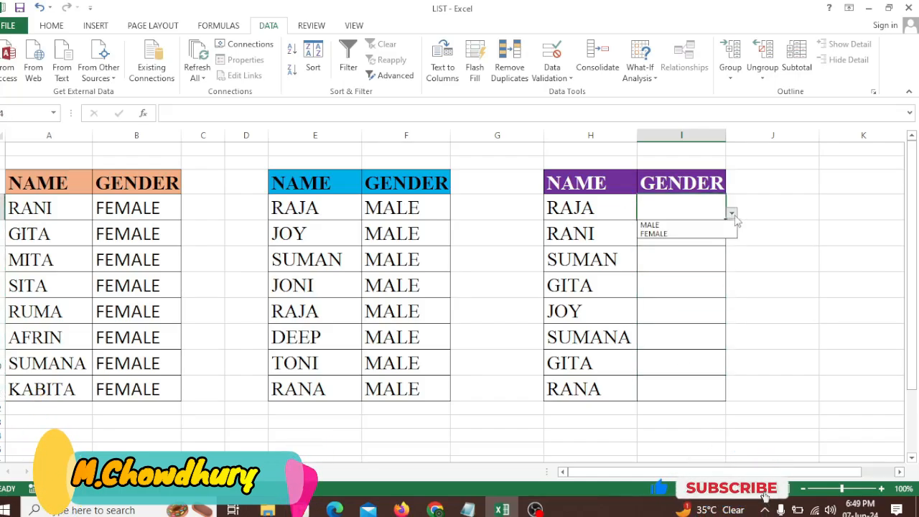
pyautogui.click(661, 235)
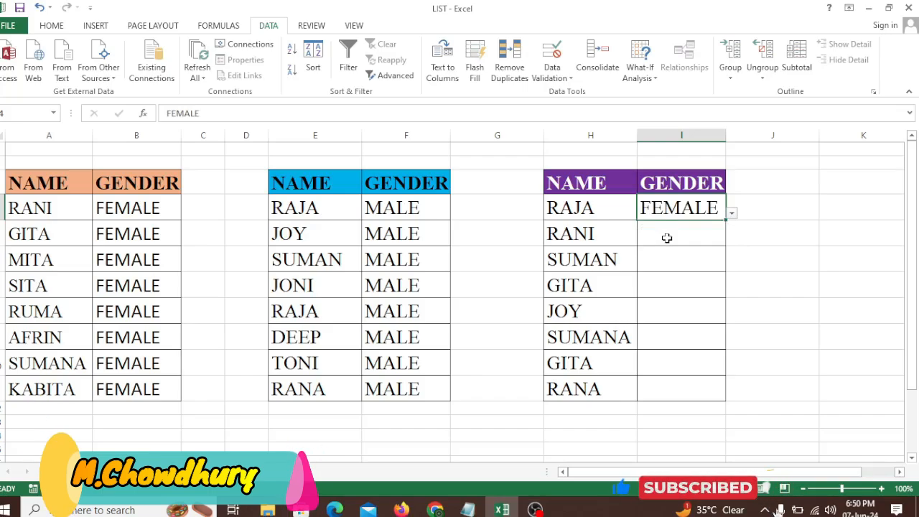
# Choose FEMALE from the in-cell list for cell I5 in the purple table's GENDER column
pyautogui.click(665, 237)
pyautogui.click(732, 241)
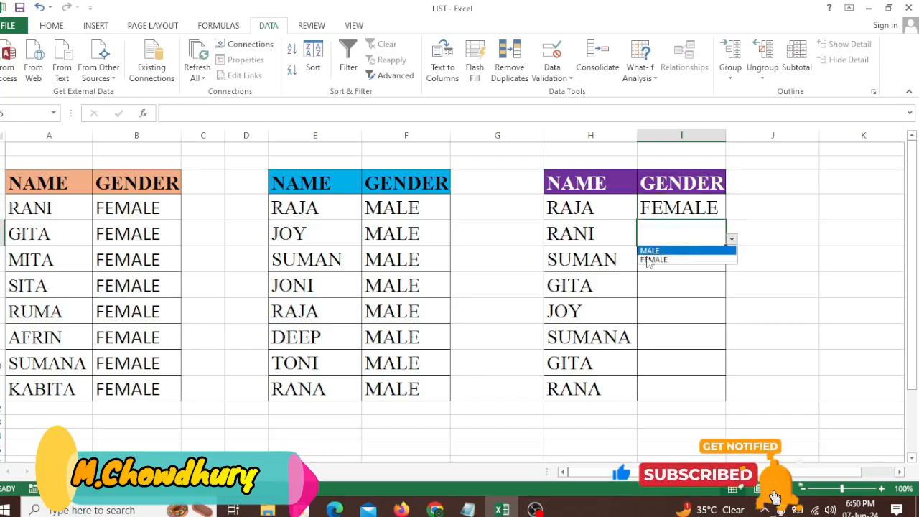
pyautogui.click(648, 257)
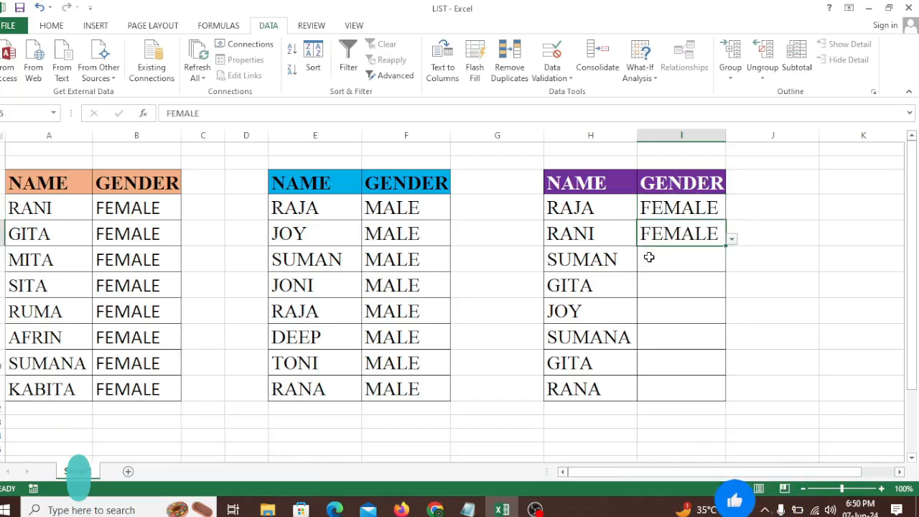
# Set cells I4 and I6 in the purple table's GENDER column to MALE using their in-cell lists
pyautogui.click(711, 207)
pyautogui.click(731, 213)
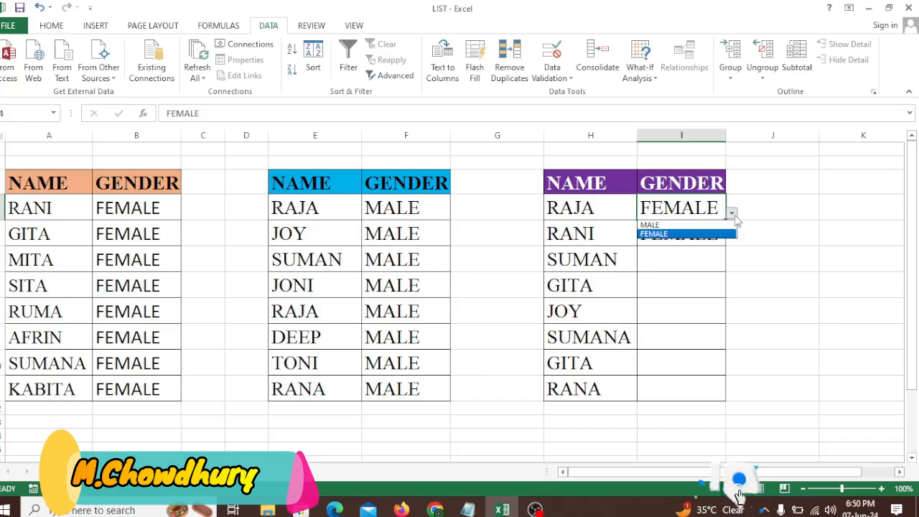
pyautogui.click(649, 223)
pyautogui.click(652, 265)
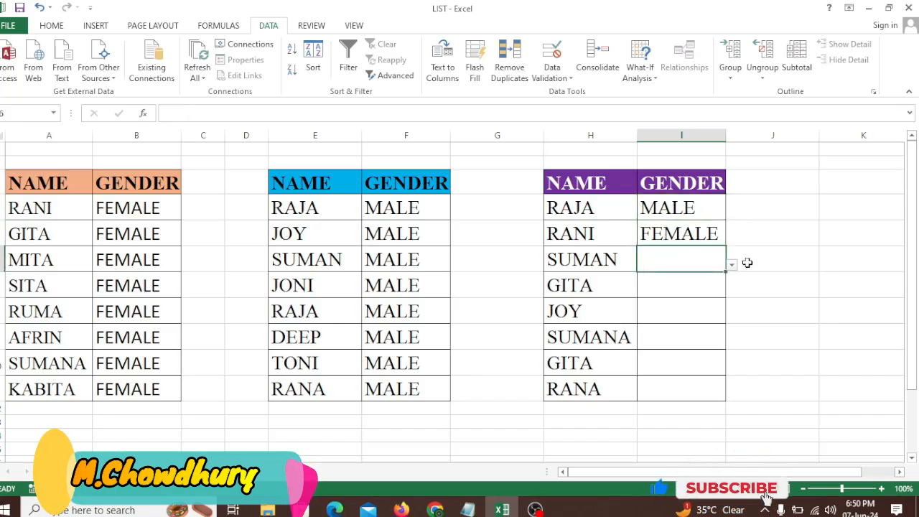
pyautogui.click(731, 265)
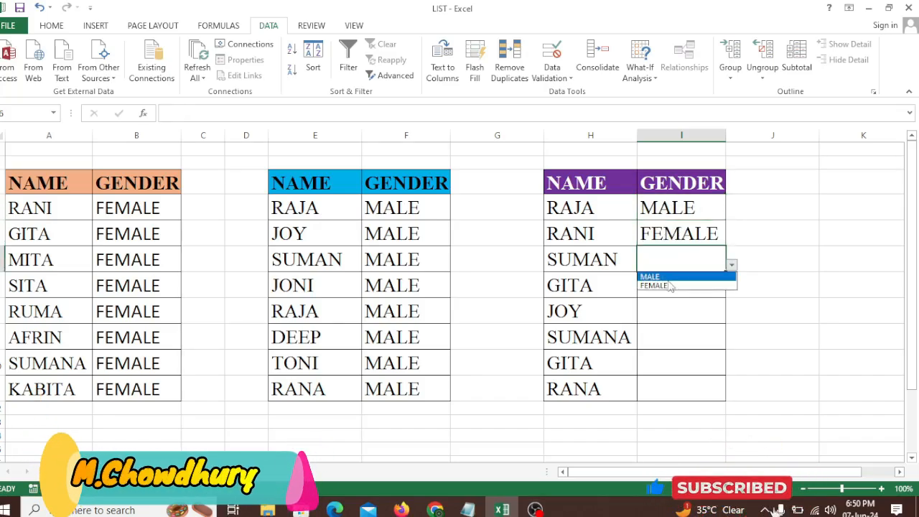
pyautogui.click(677, 274)
# Enter FEMALE in I7, MALE in I8, and FEMALE in I9 and I10 of the purple table's GENDER column
pyautogui.click(693, 282)
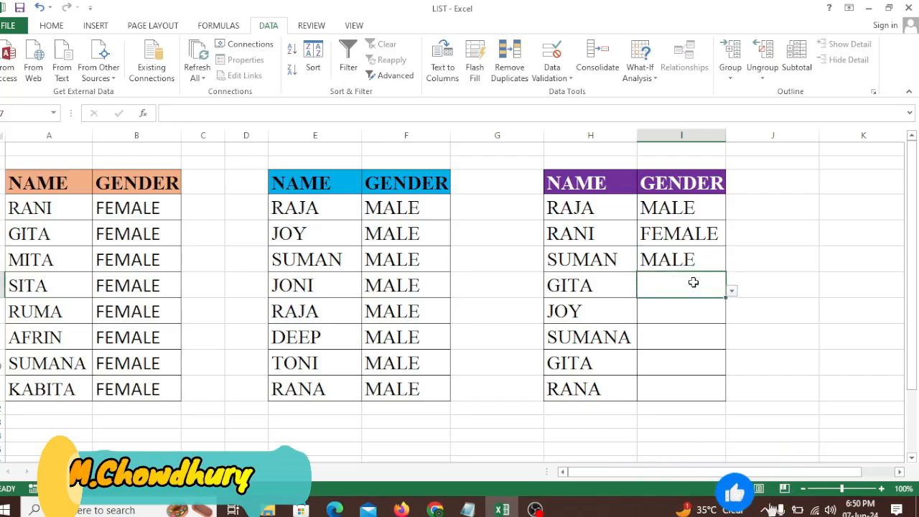
pyautogui.write('F')
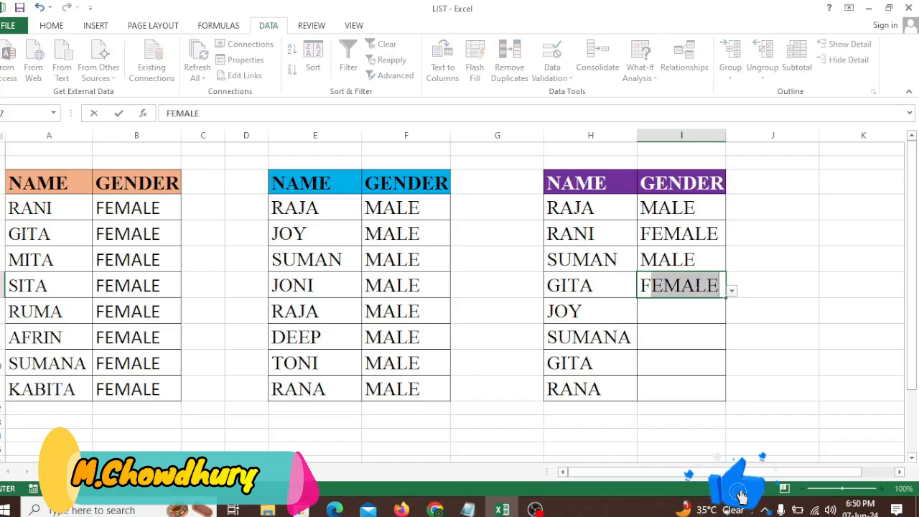
pyautogui.press('Return')
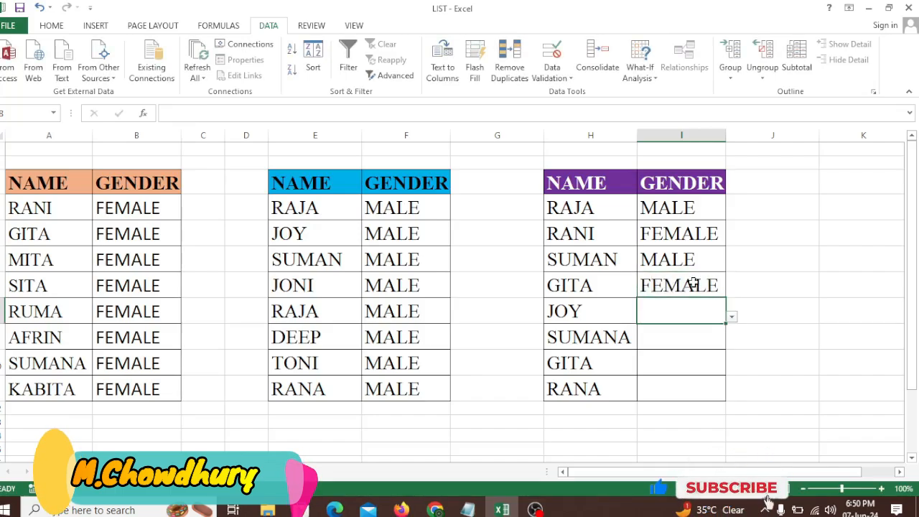
pyautogui.write('M')
pyautogui.press('Return')
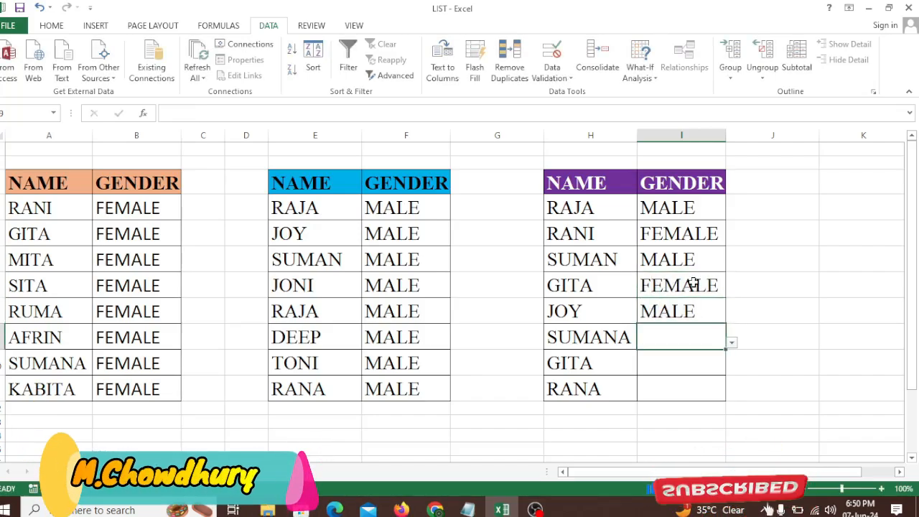
pyautogui.write('F')
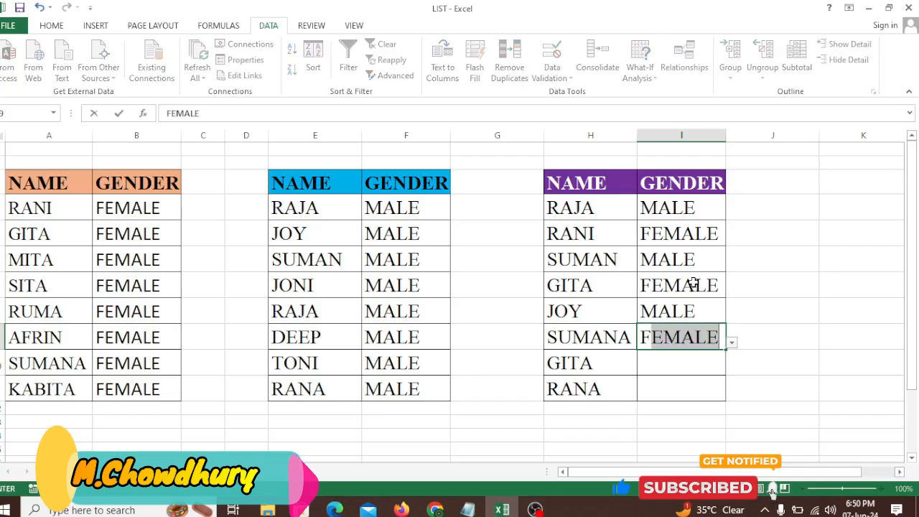
pyautogui.press('Return')
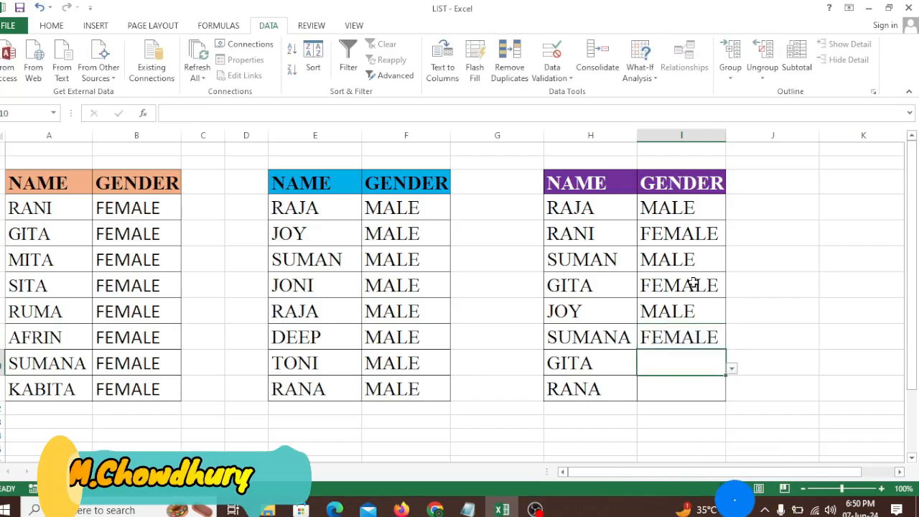
pyautogui.write('FEMALE')
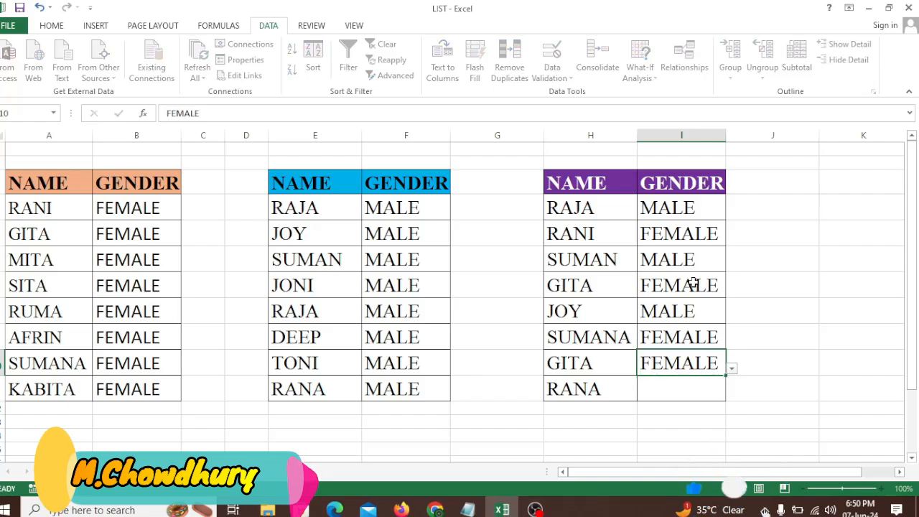
pyautogui.press('Return')
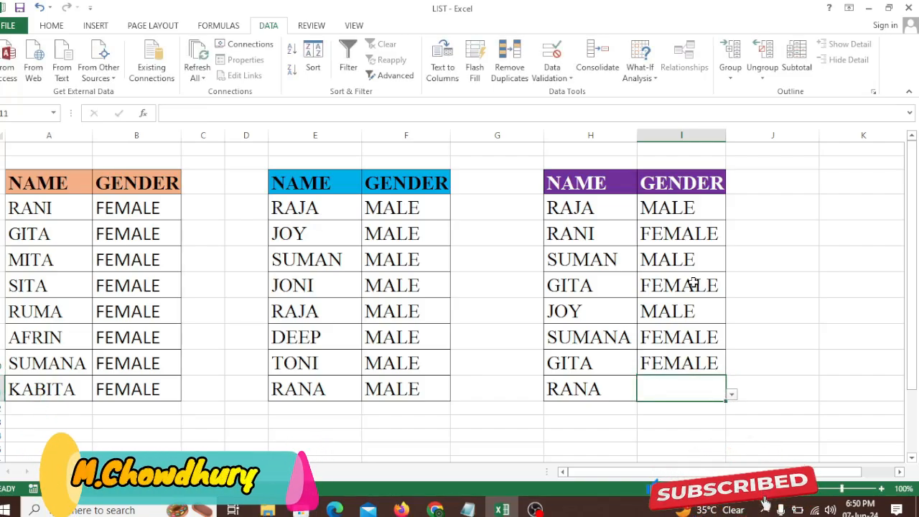
# Try to enter the unlisted value H in GENDER cell I11 to test the validation rule, and cancel the entry
pyautogui.write('H')
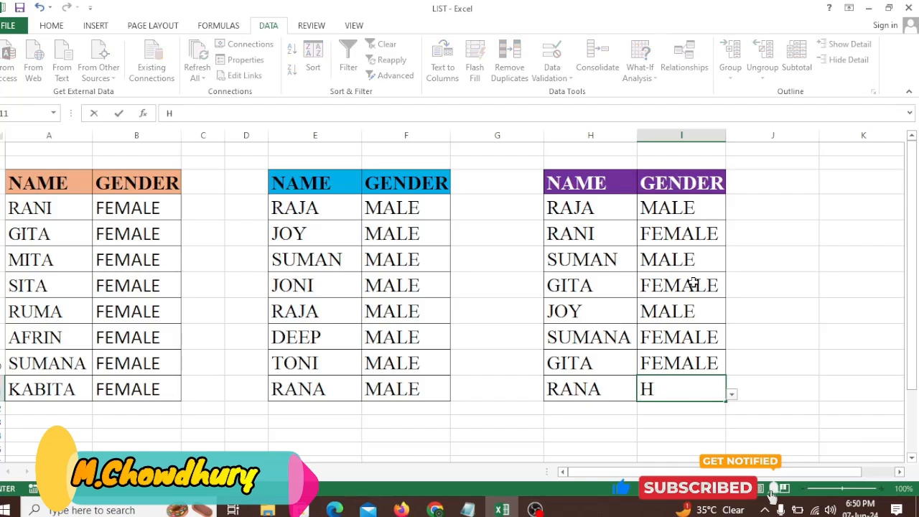
pyautogui.press('Return')
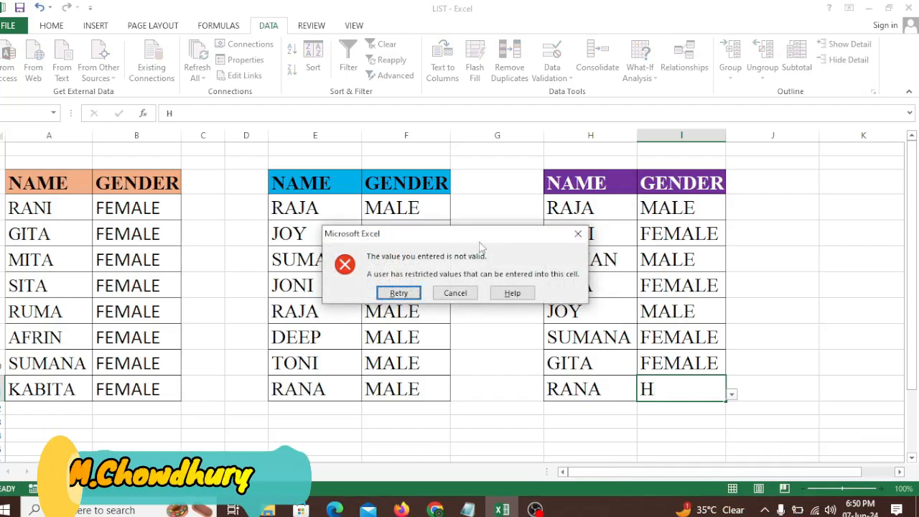
pyautogui.click(455, 293)
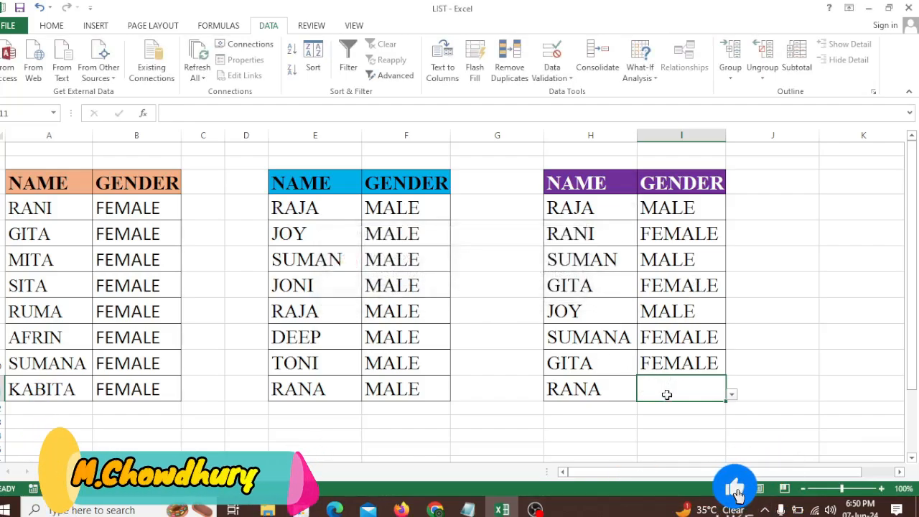
# Enter MALE in cell I11, the last GENDER cell of the purple table
pyautogui.write('MALE')
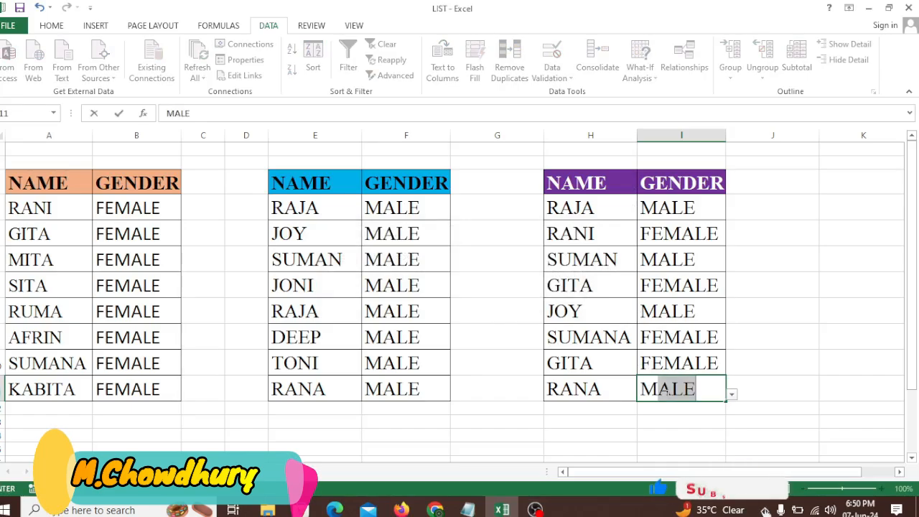
pyautogui.press('Return')
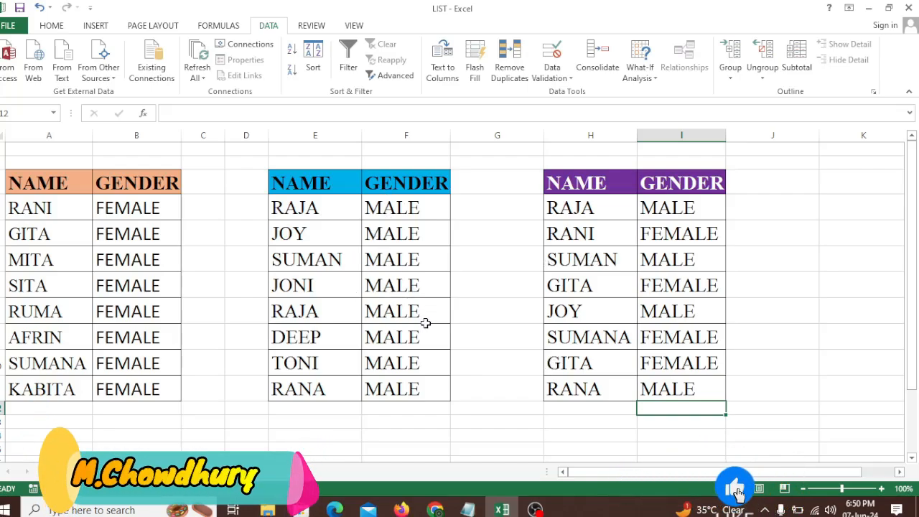
pyautogui.click(507, 207)
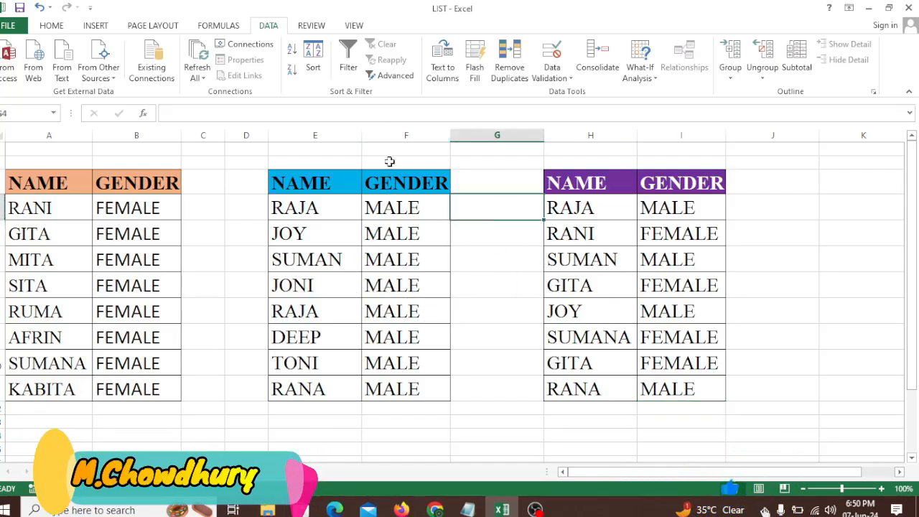